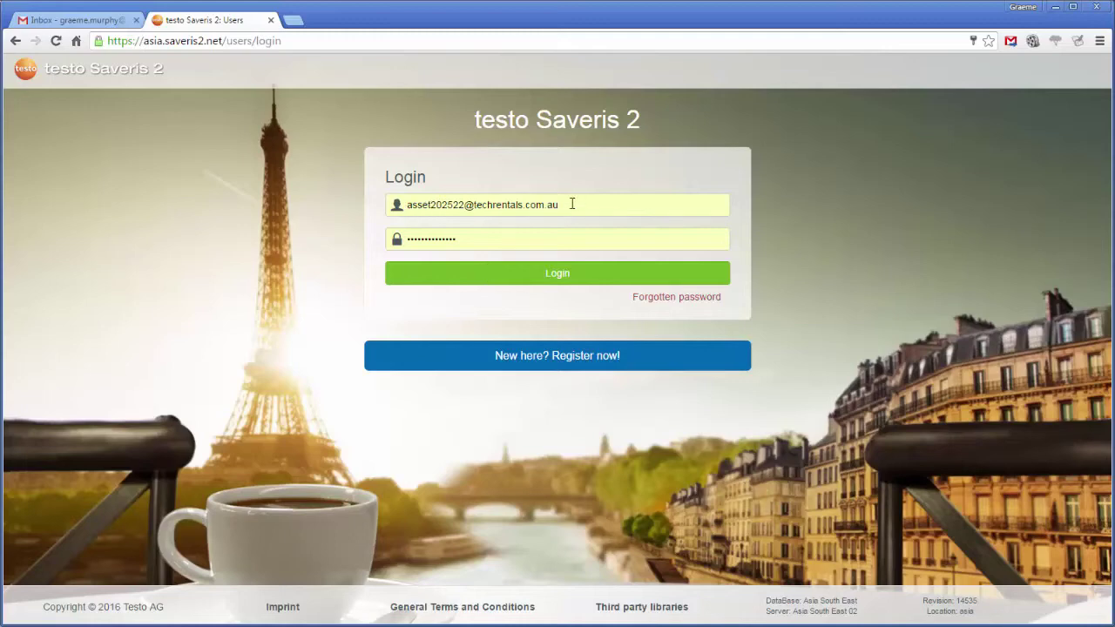
Sign in and display H2_45868541's recent readings in Data analysis
left_click(567, 276)
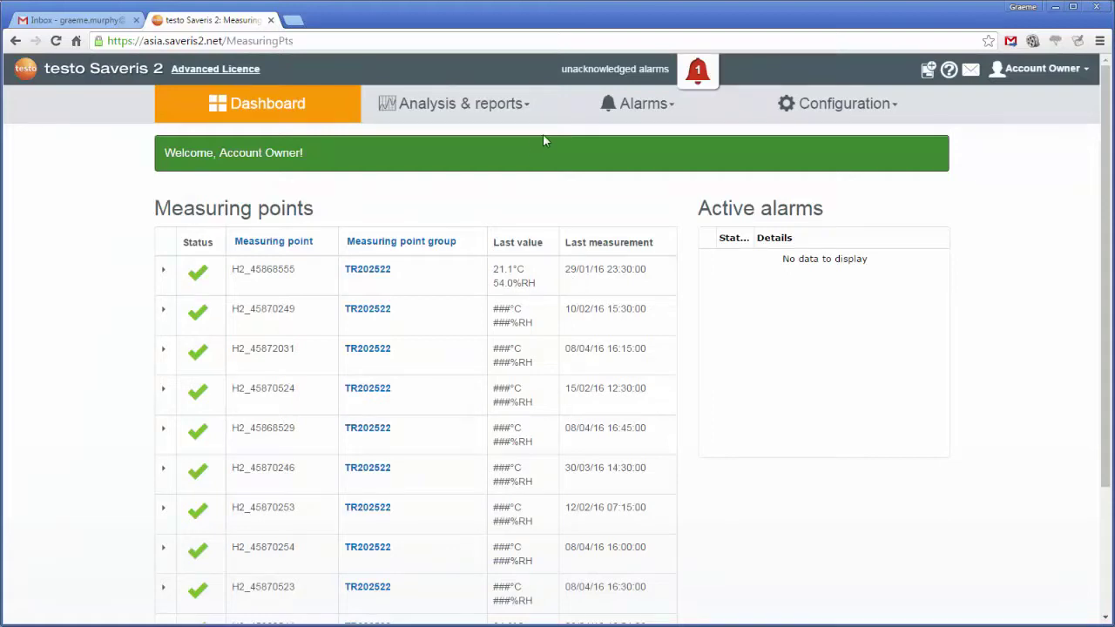
left_click(455, 115)
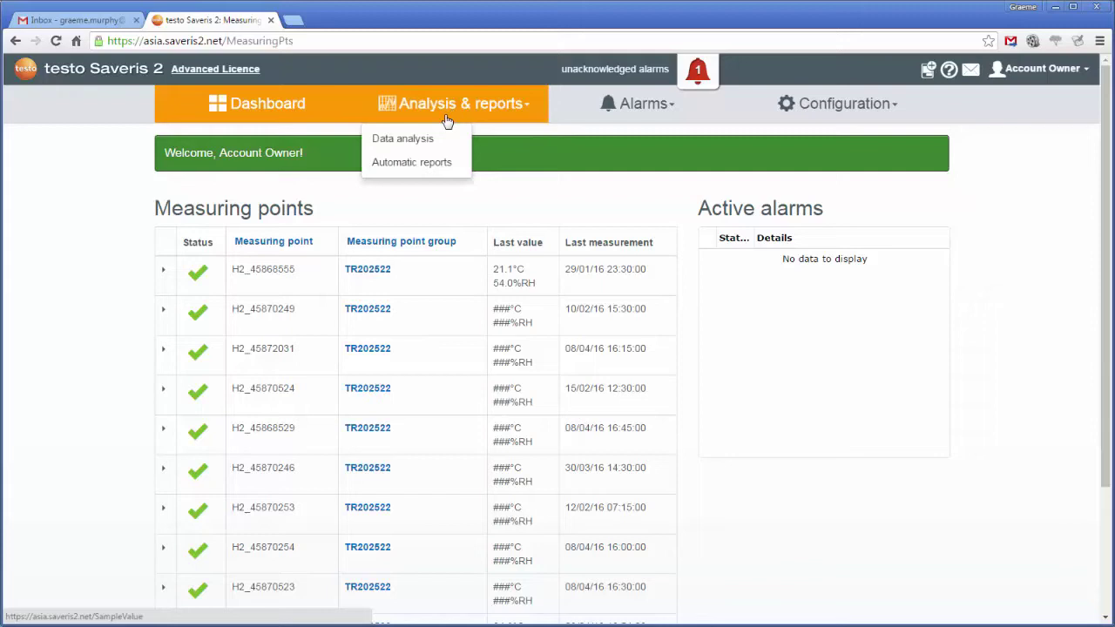
left_click(420, 138)
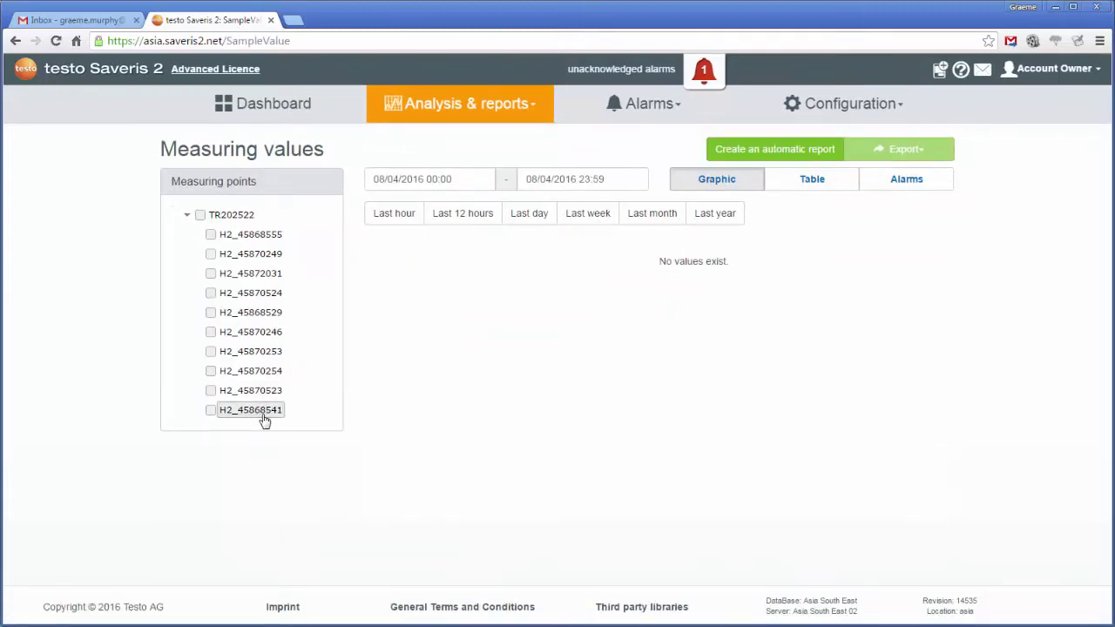
left_click(210, 412)
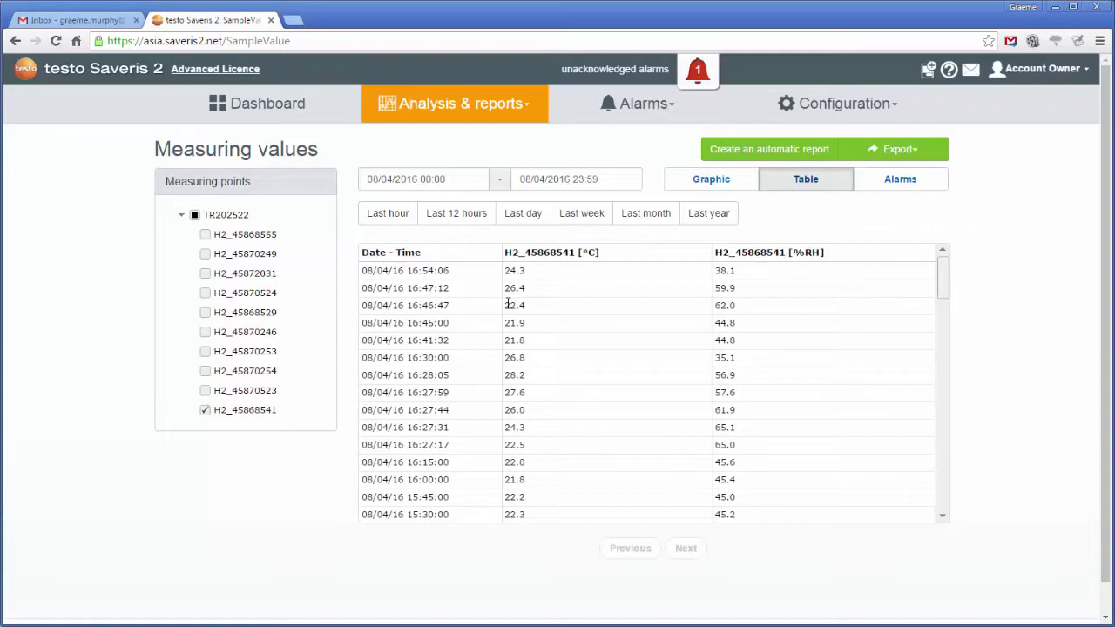
Mark all logged alarms as read and go to the alarm settings page
left_click(696, 74)
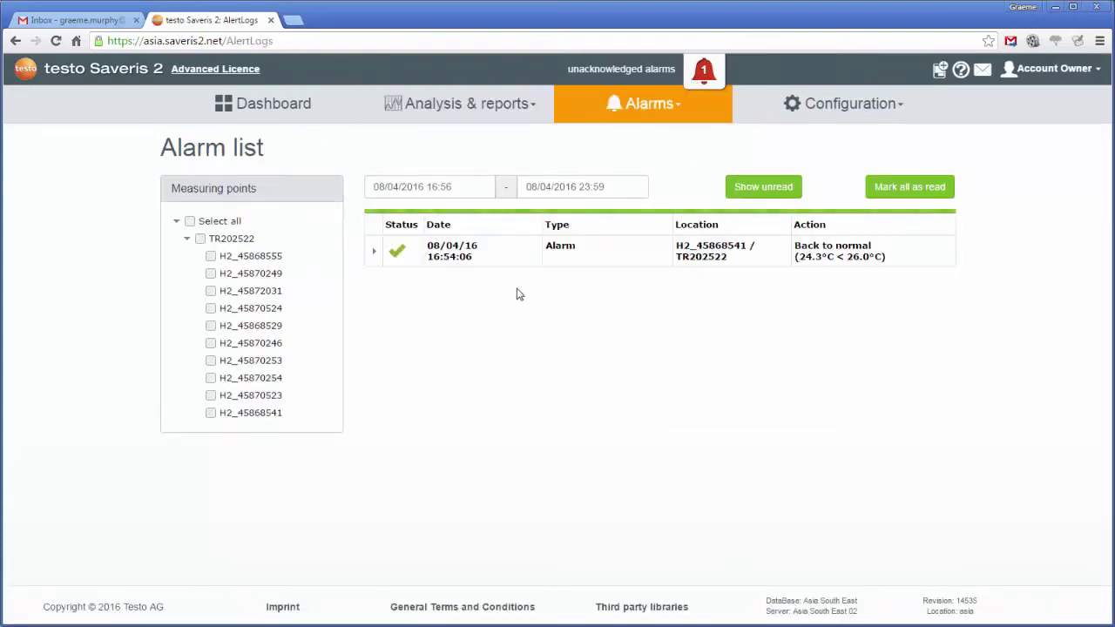
left_click(913, 192)
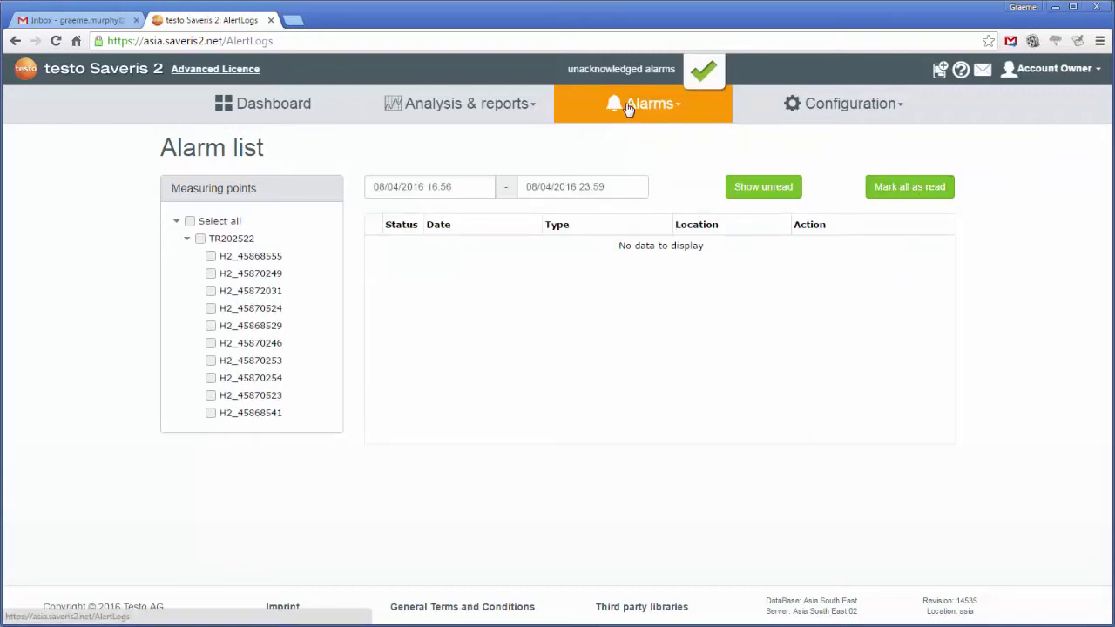
left_click(628, 107)
Start a new alarm setting titled 'Test' for measuring point H2_45868541
left_click(604, 164)
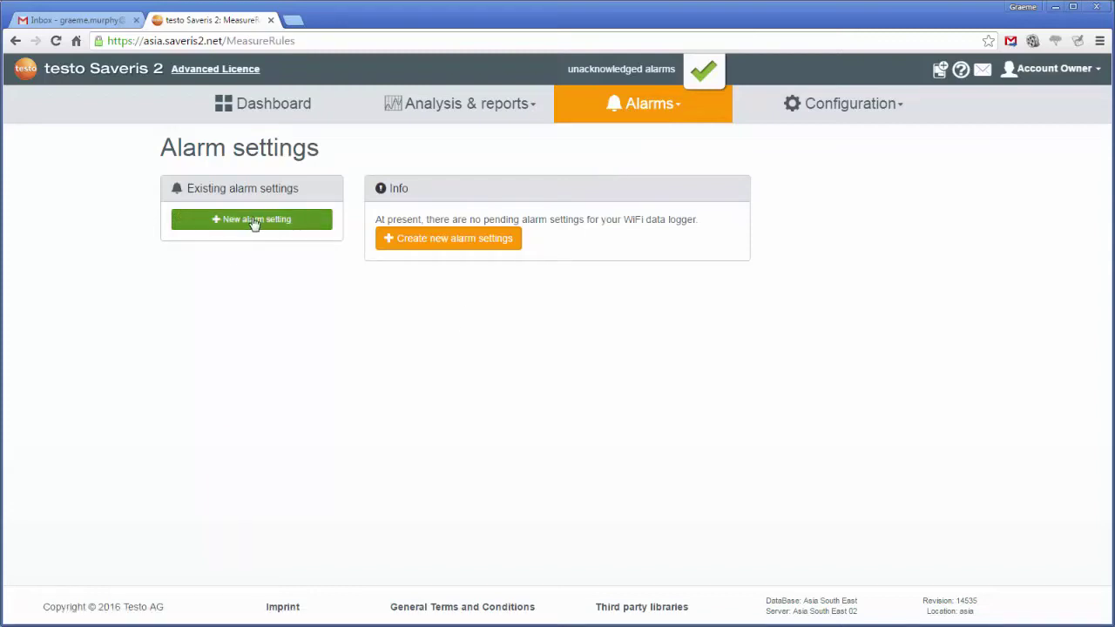
left_click(250, 220)
type("Test")
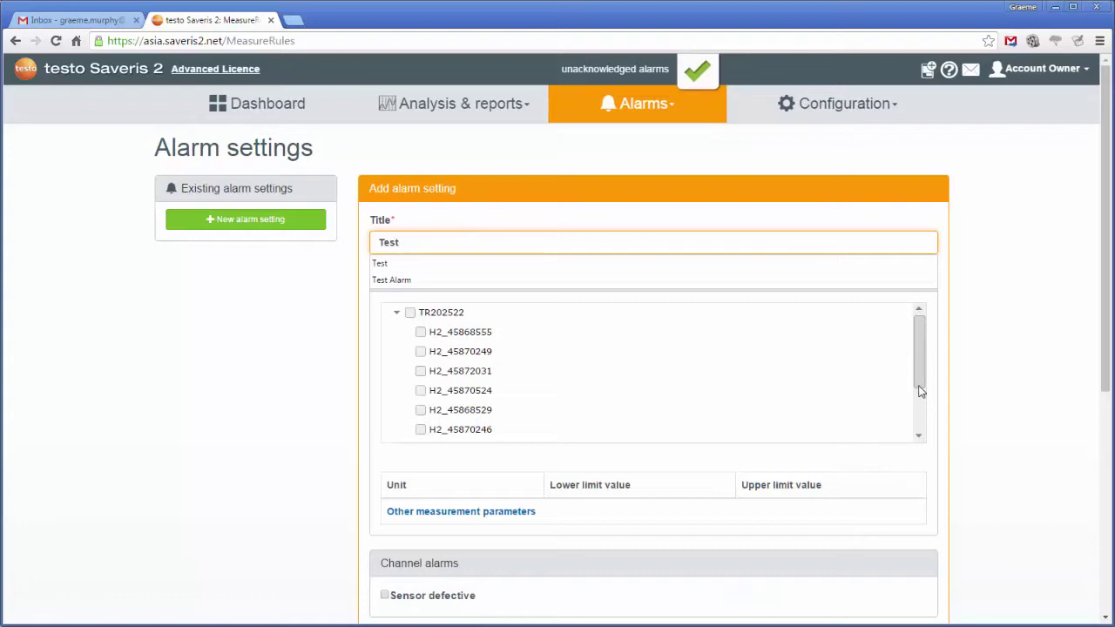
left_click(919, 436)
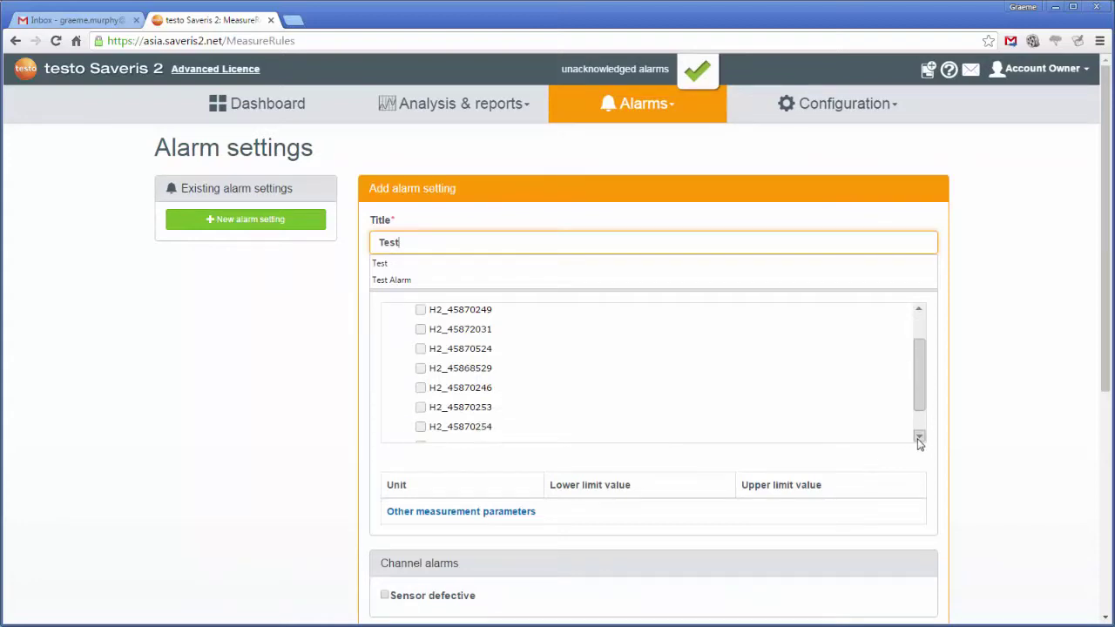
left_click(421, 435)
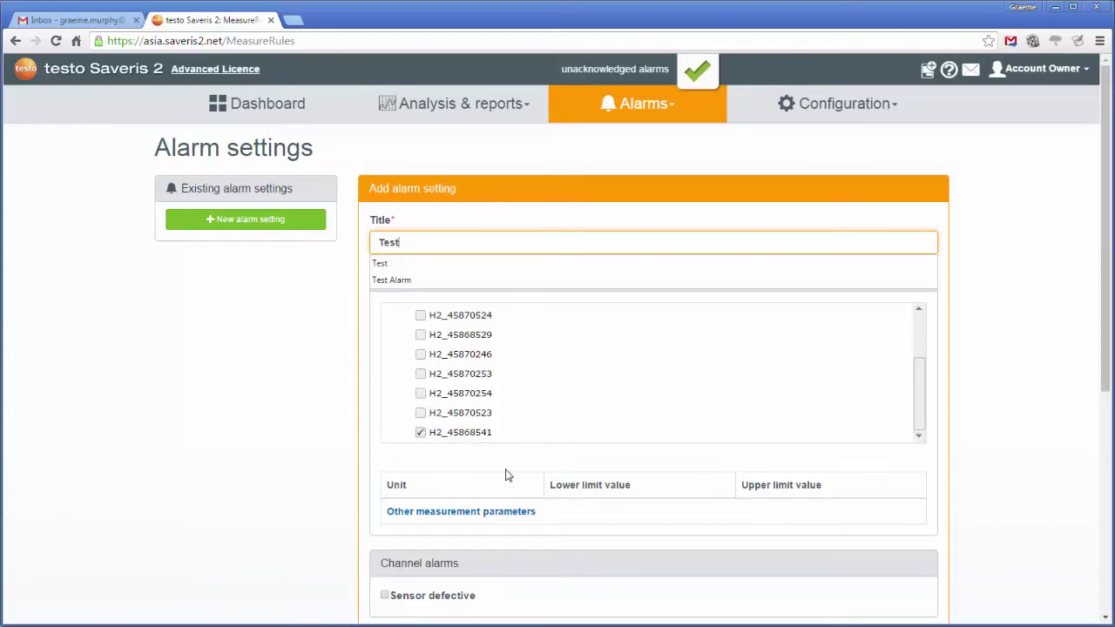
Set the temperature upper limit to 25 °C
scroll(507, 475, "down", 2)
left_click(453, 373)
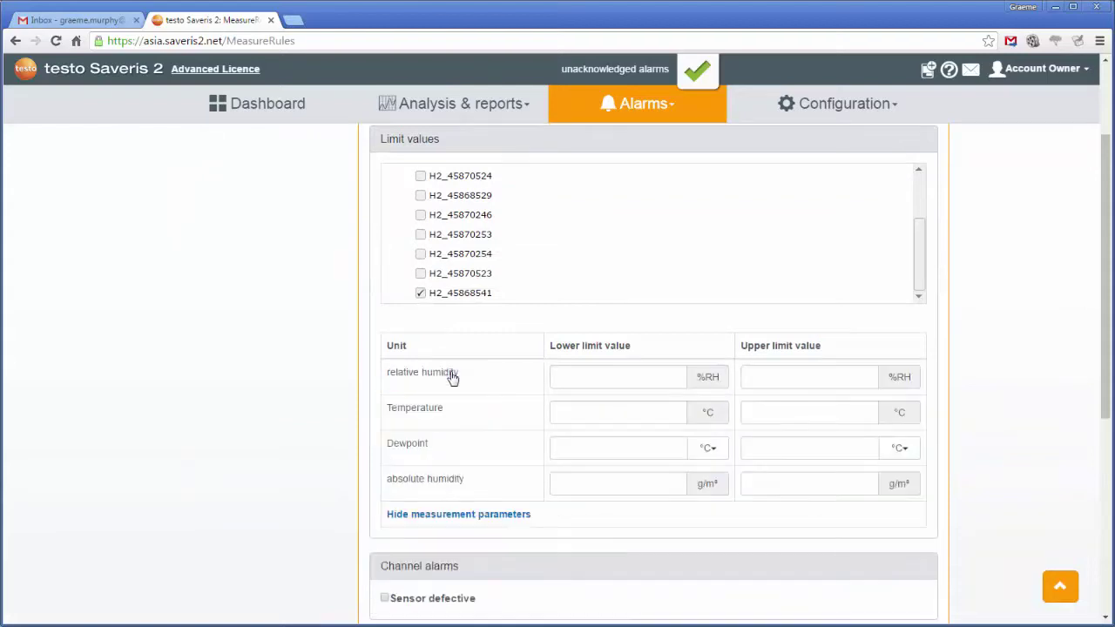
left_click(813, 419)
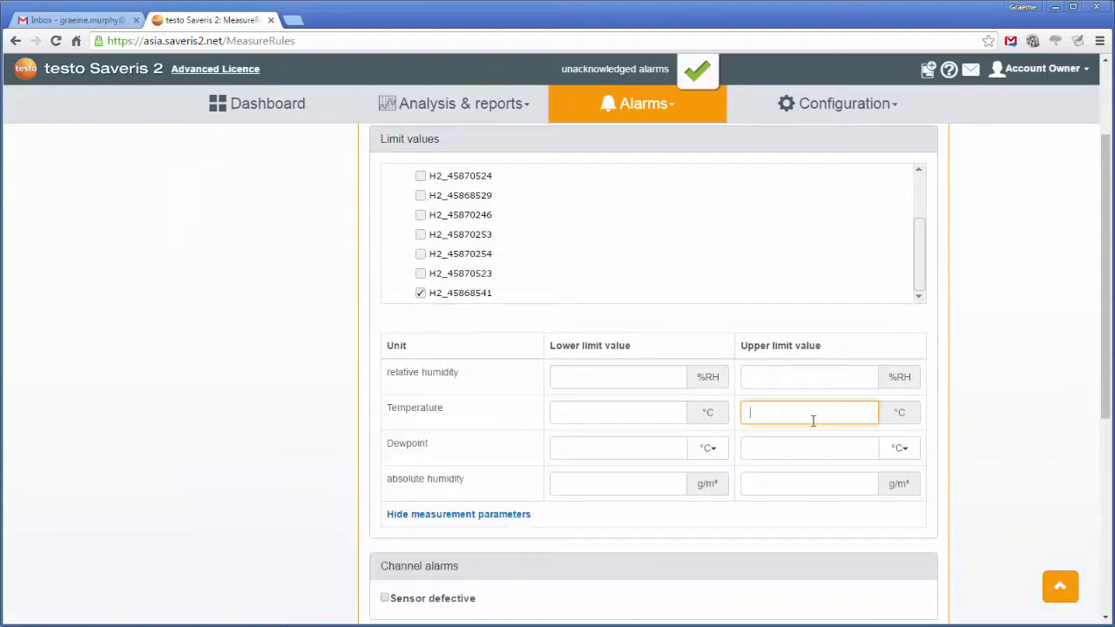
type("25")
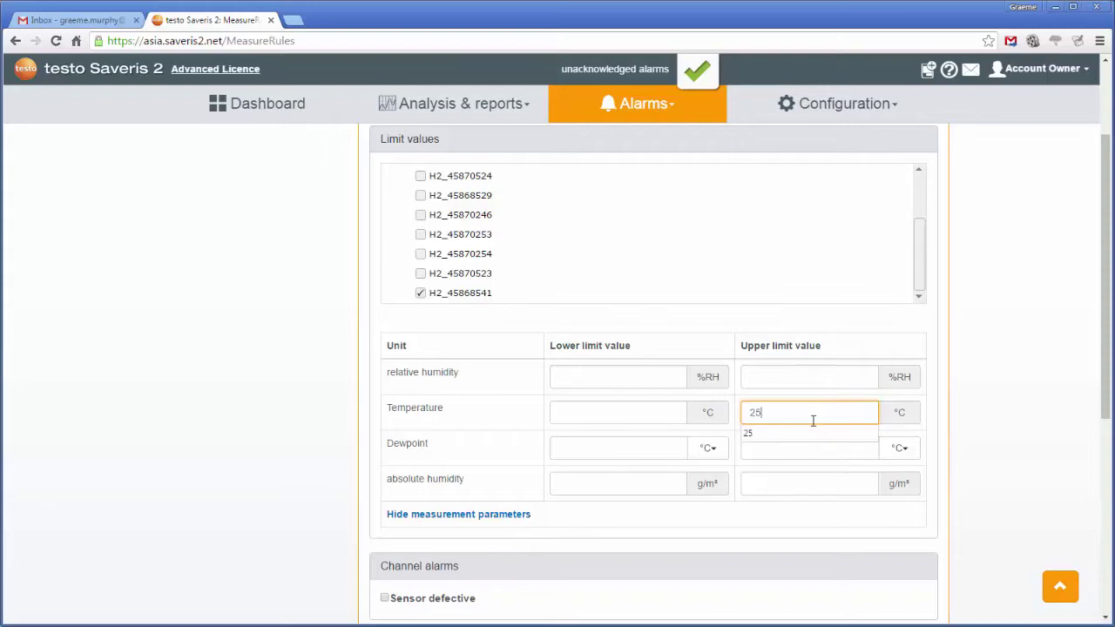
left_click(792, 435)
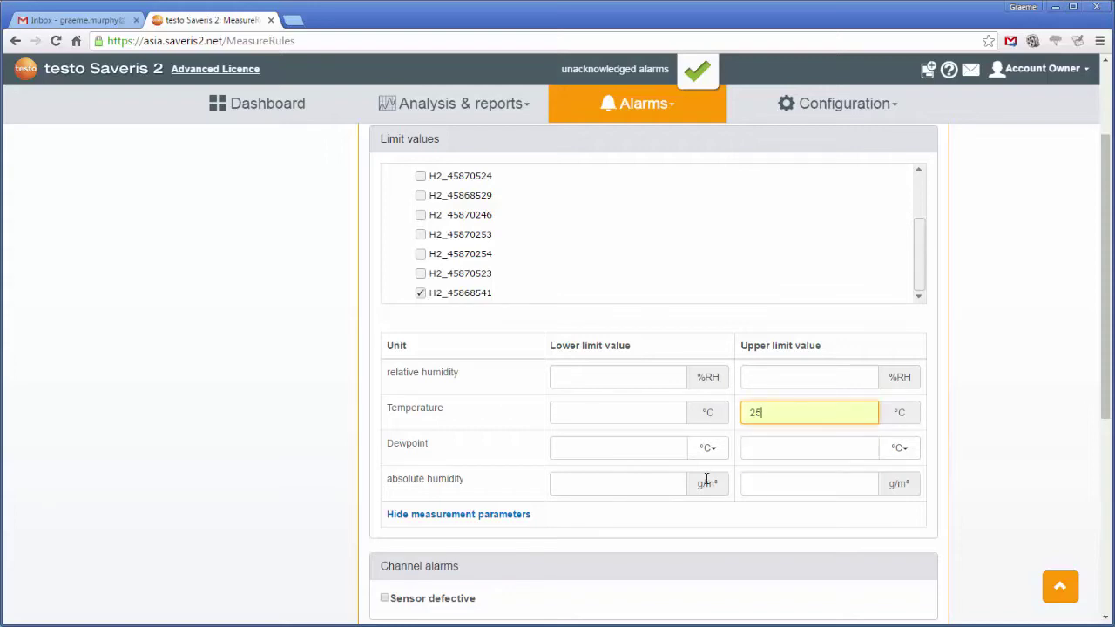
Add an e-mail recipient with the suggested name and e-mail address to the alarm
scroll(706, 479, "down", 3)
scroll(706, 479, "down", 1)
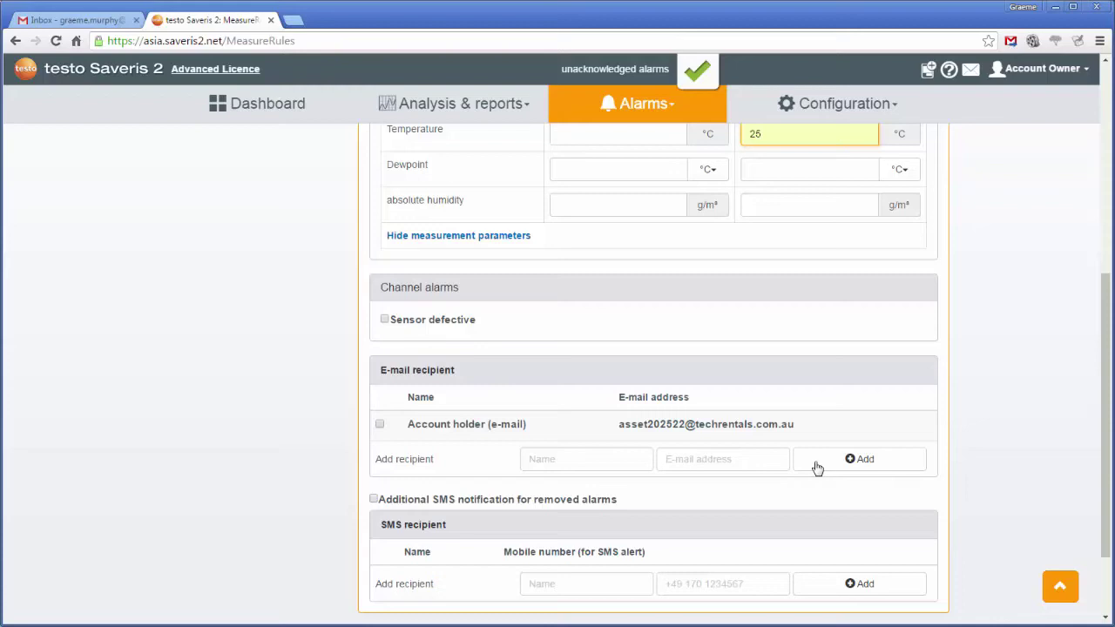
left_click(859, 464)
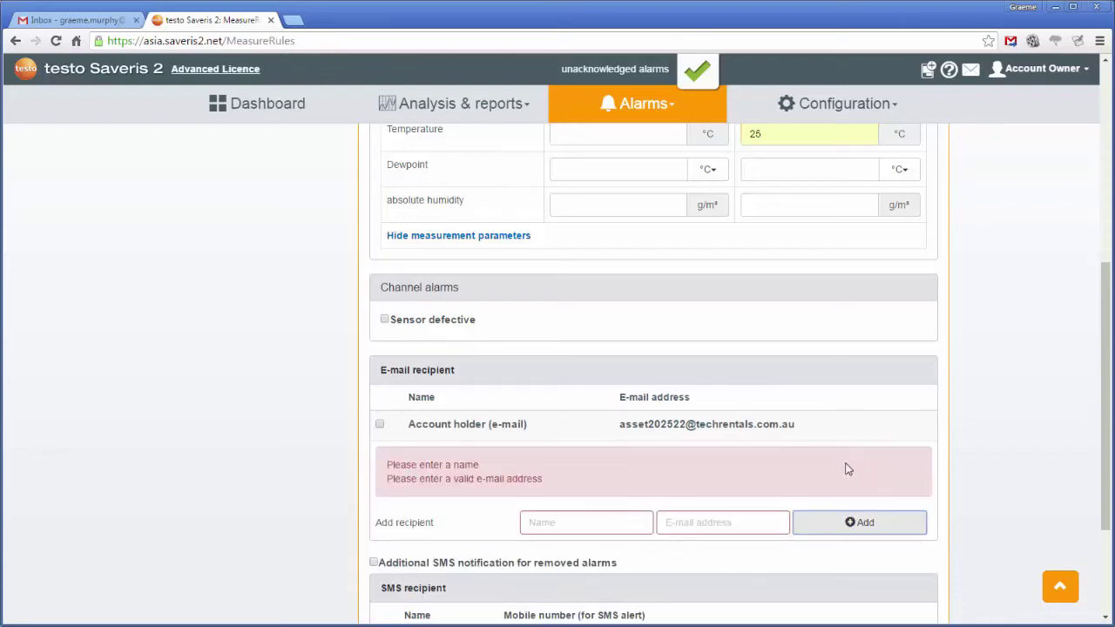
left_click(565, 523)
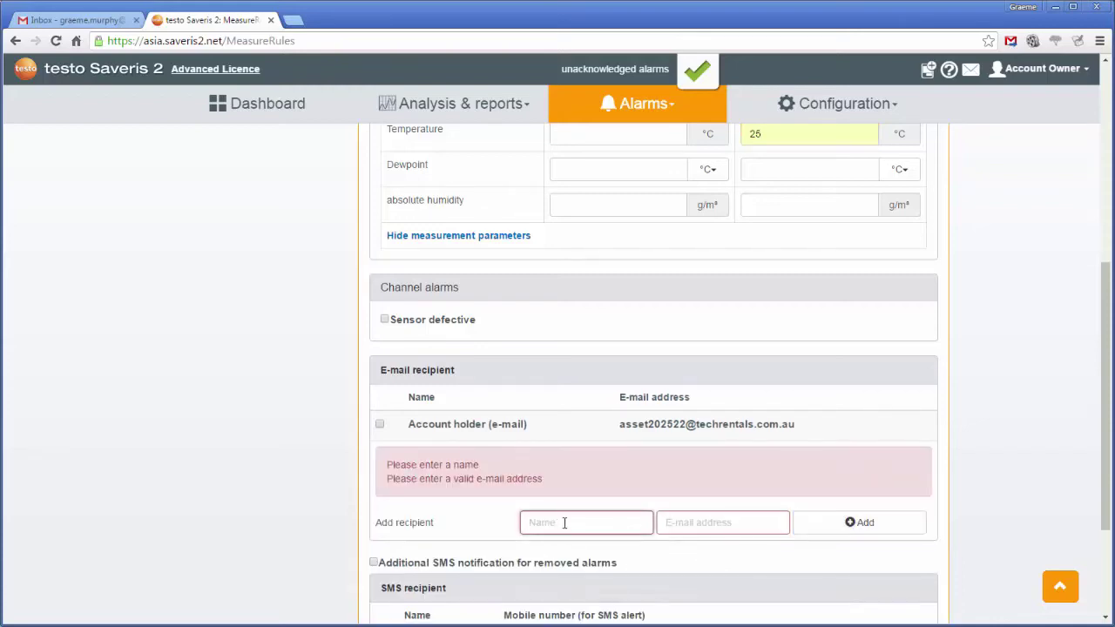
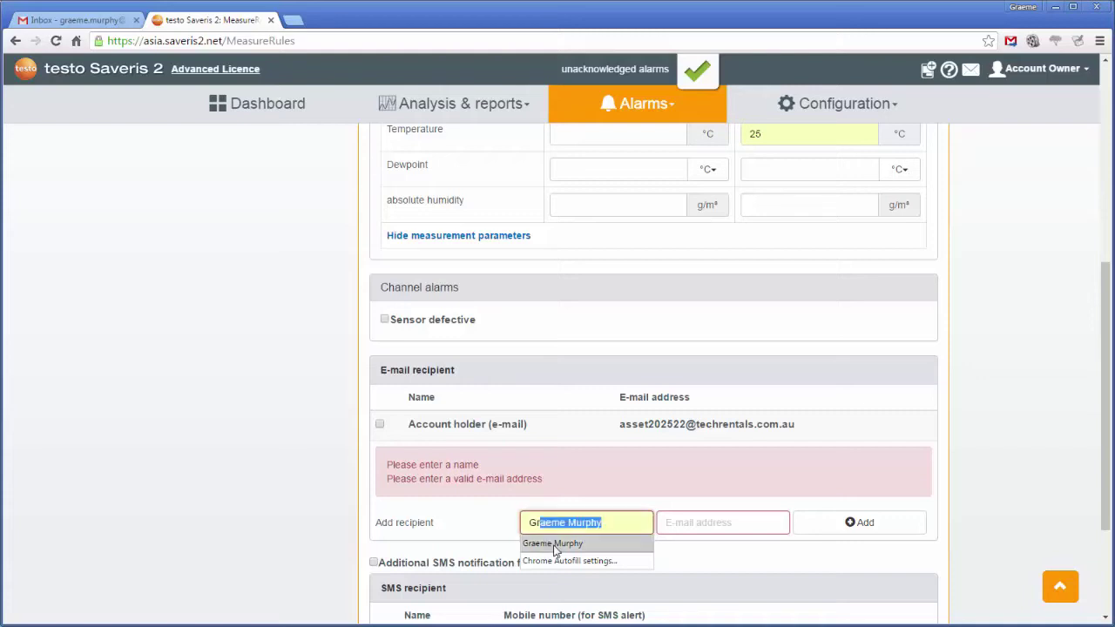
left_click(554, 544)
left_click(686, 526)
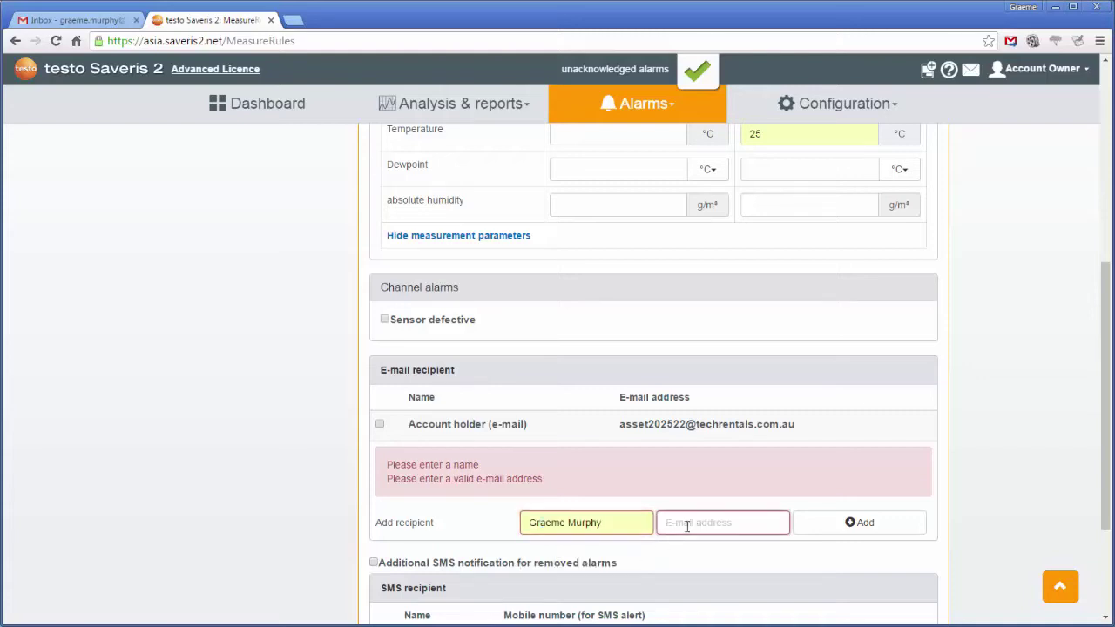
type("gr")
left_click(710, 544)
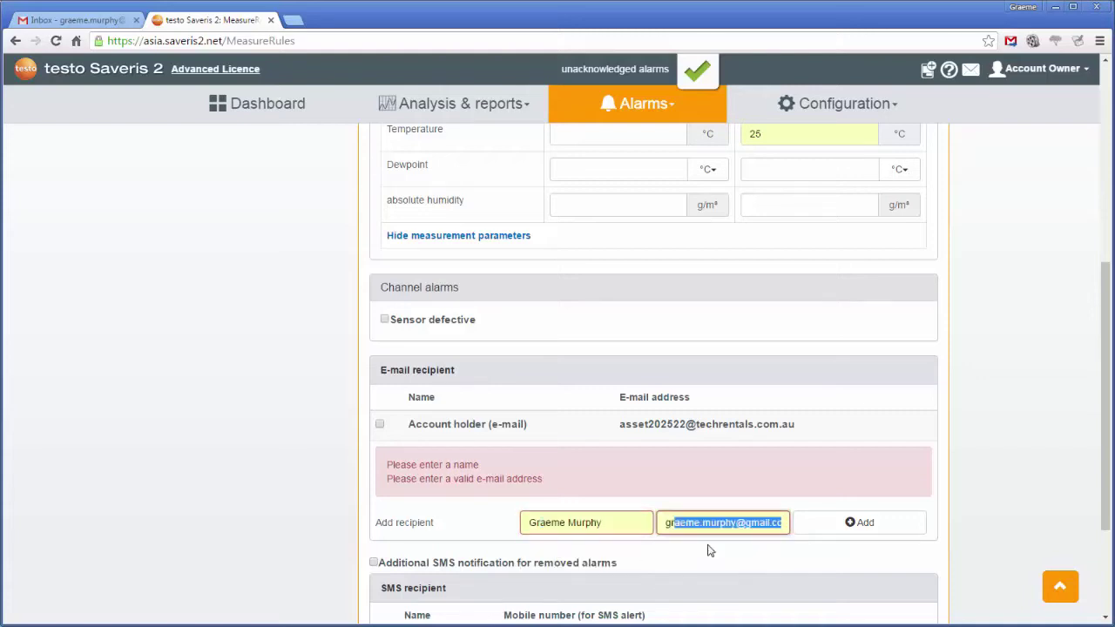
left_click(853, 524)
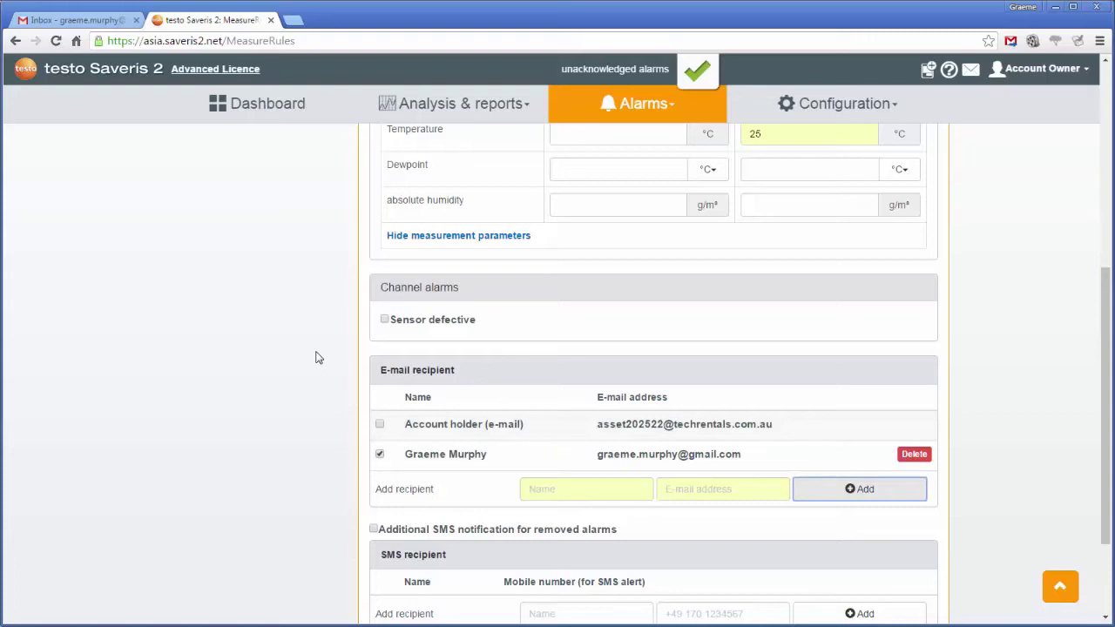
Review the completed alarm form and save the 'Test' alarm setting
scroll(831, 271, "up", 3)
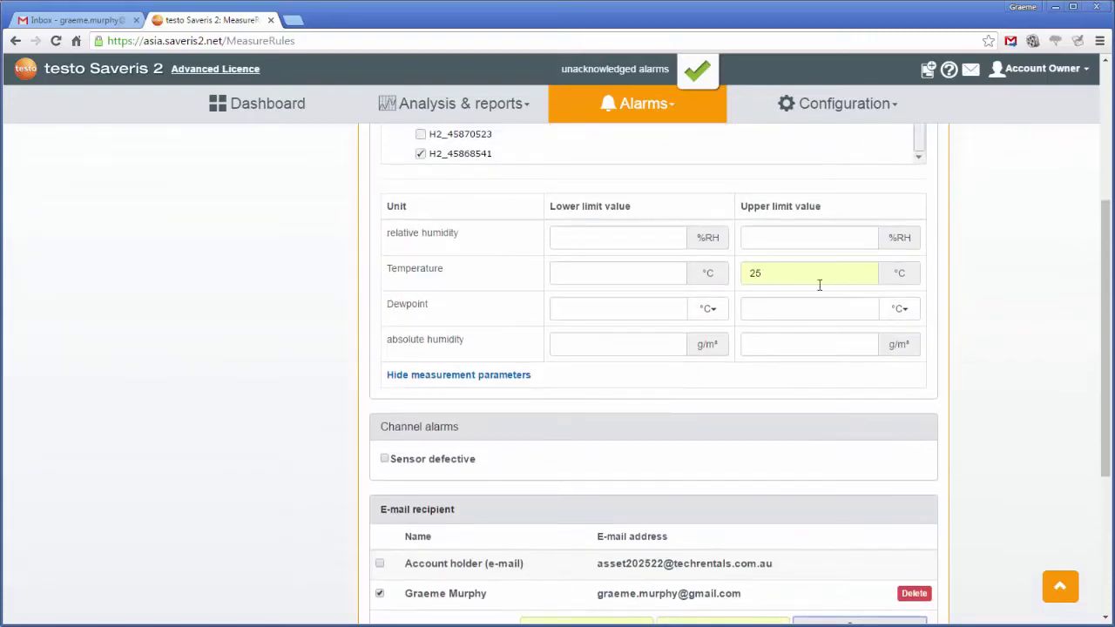
scroll(772, 307, "up", 4)
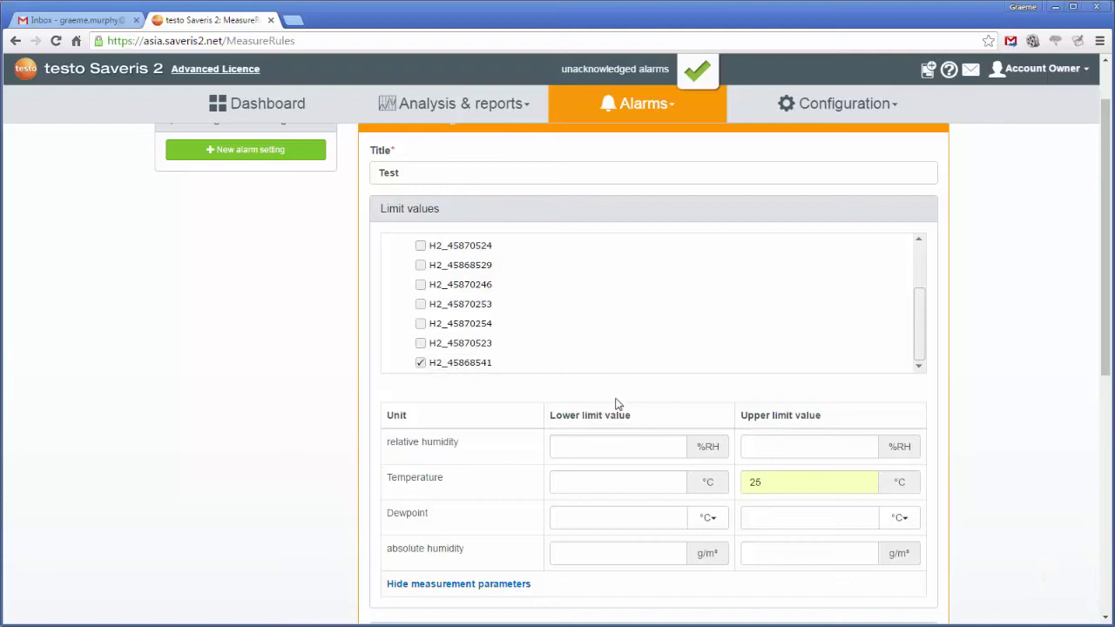
scroll(723, 362, "down", 3)
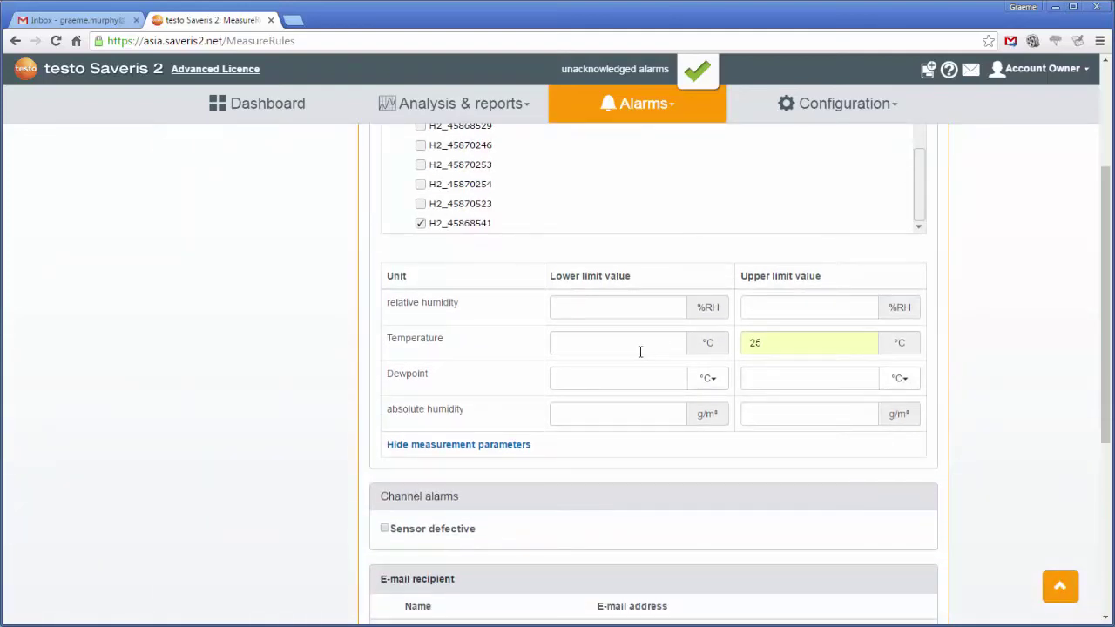
scroll(615, 370, "down", 3)
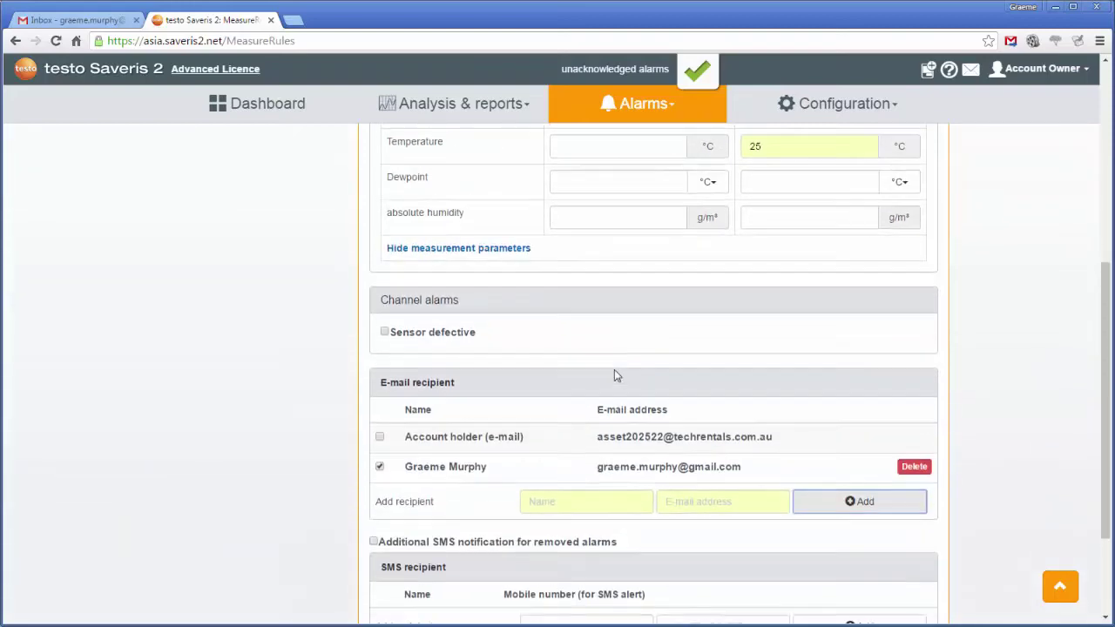
scroll(614, 369, "up", 7)
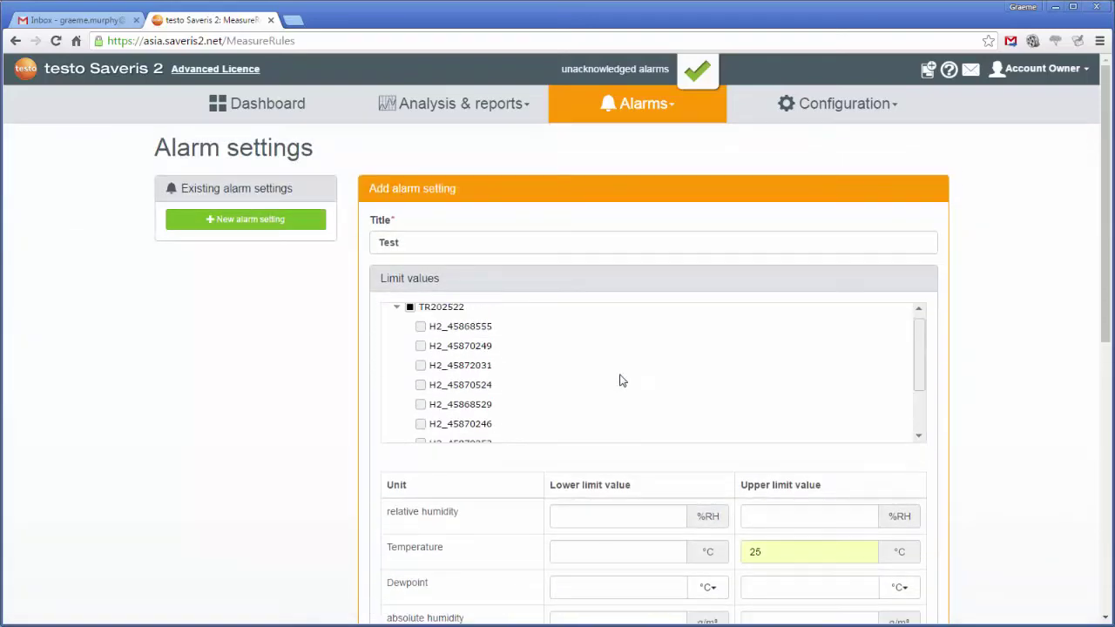
scroll(620, 378, "down", 10)
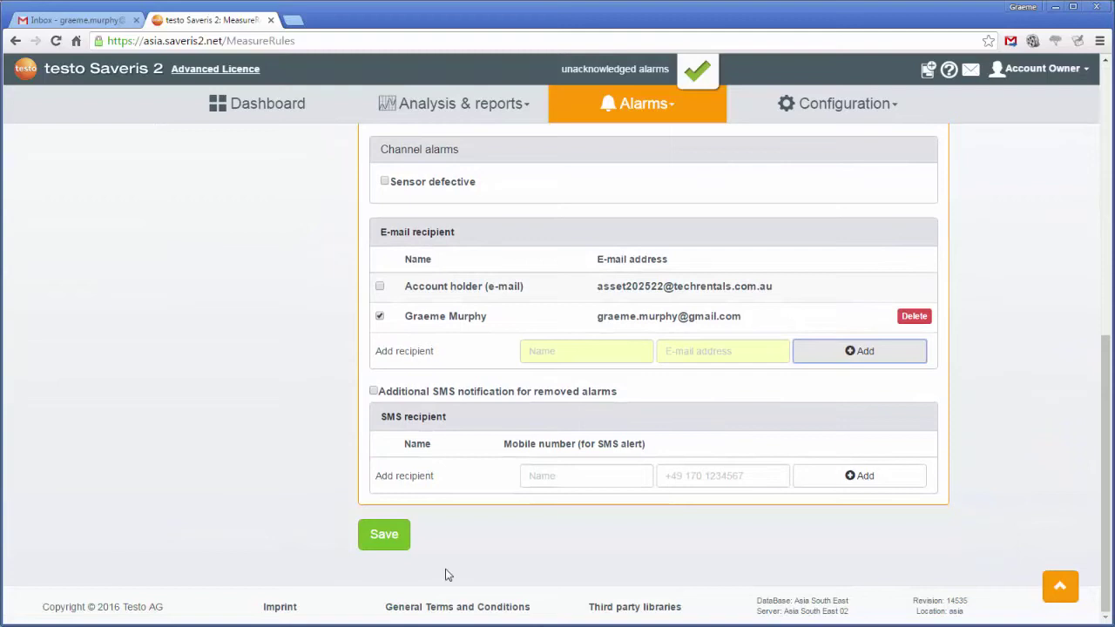
left_click(389, 537)
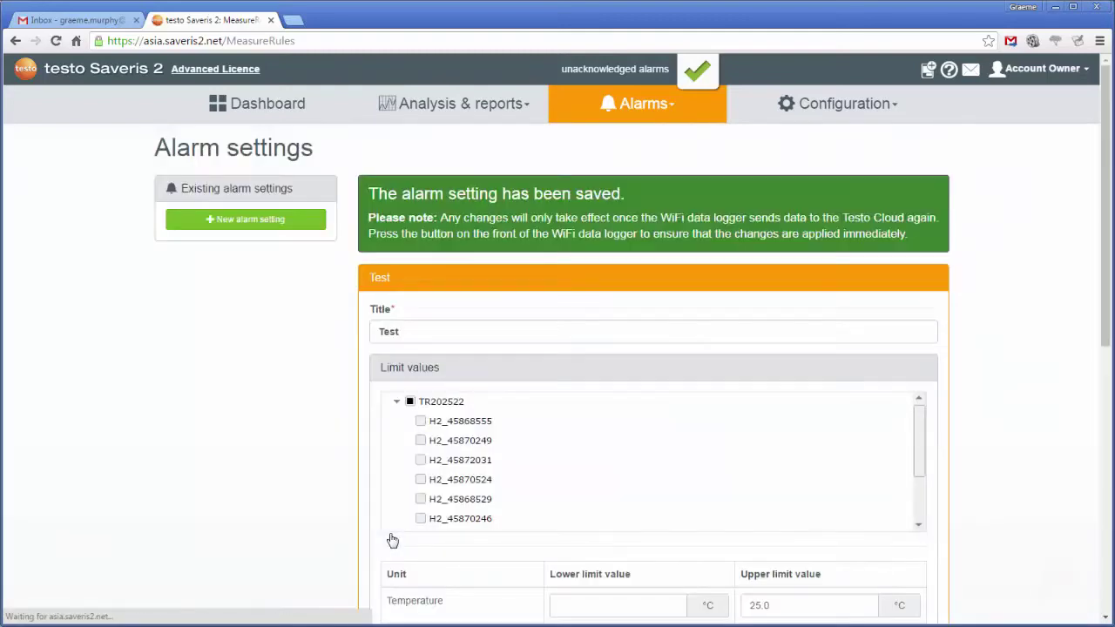
Go to Analysis & reports > Data analysis to view measuring values
left_click(454, 104)
left_click(423, 141)
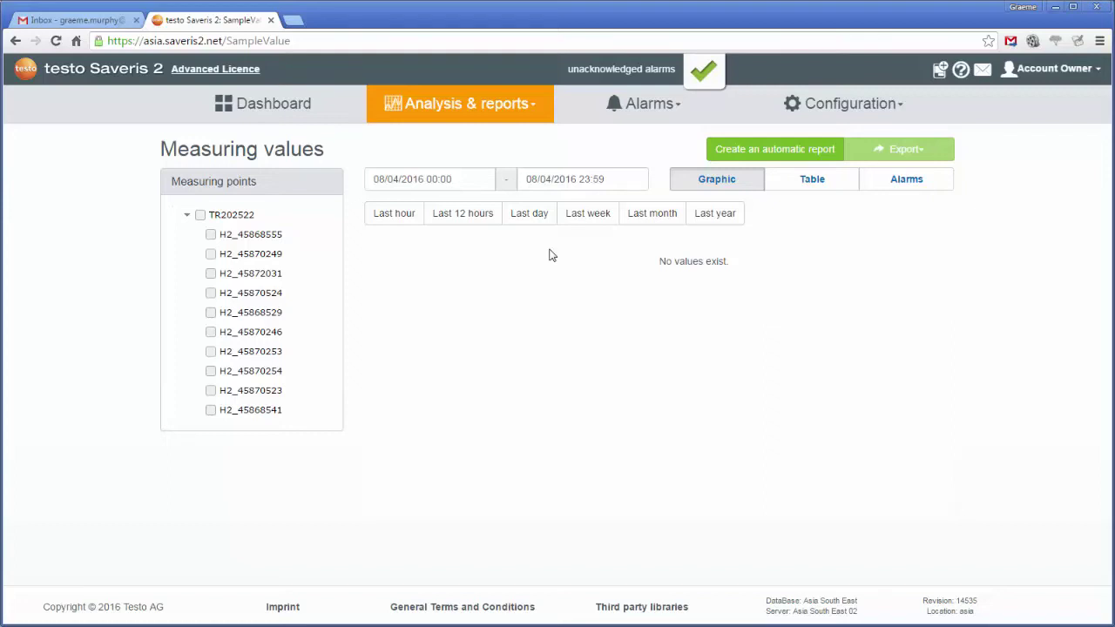
Chart H2_45868541's last-hour readings and show the 26.8 °C overshooting alarm in the alarm list
left_click(402, 218)
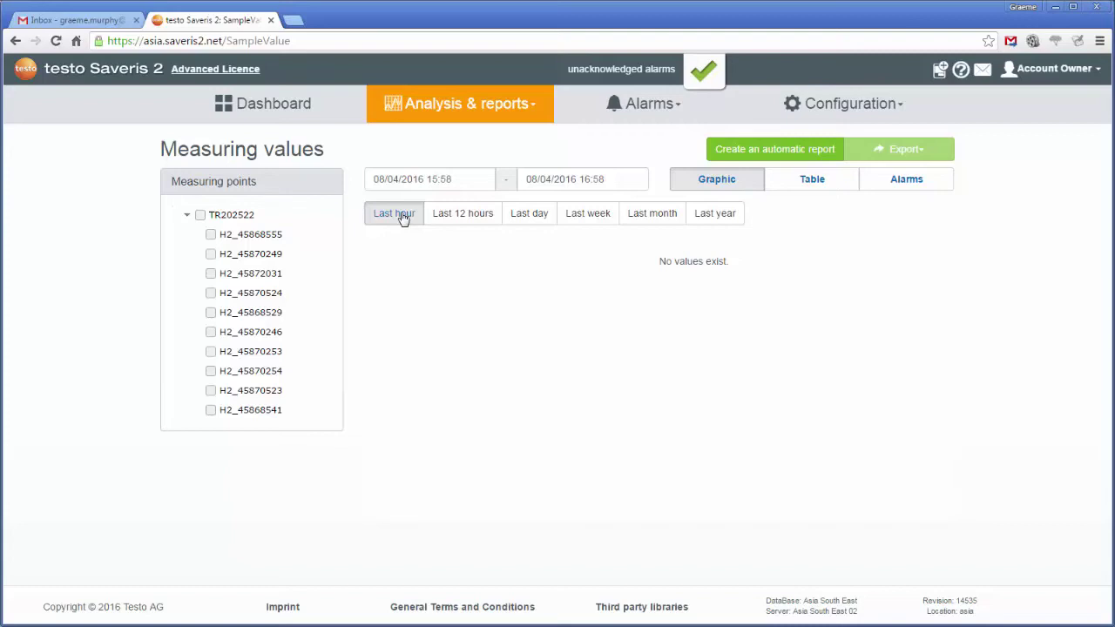
left_click(403, 217)
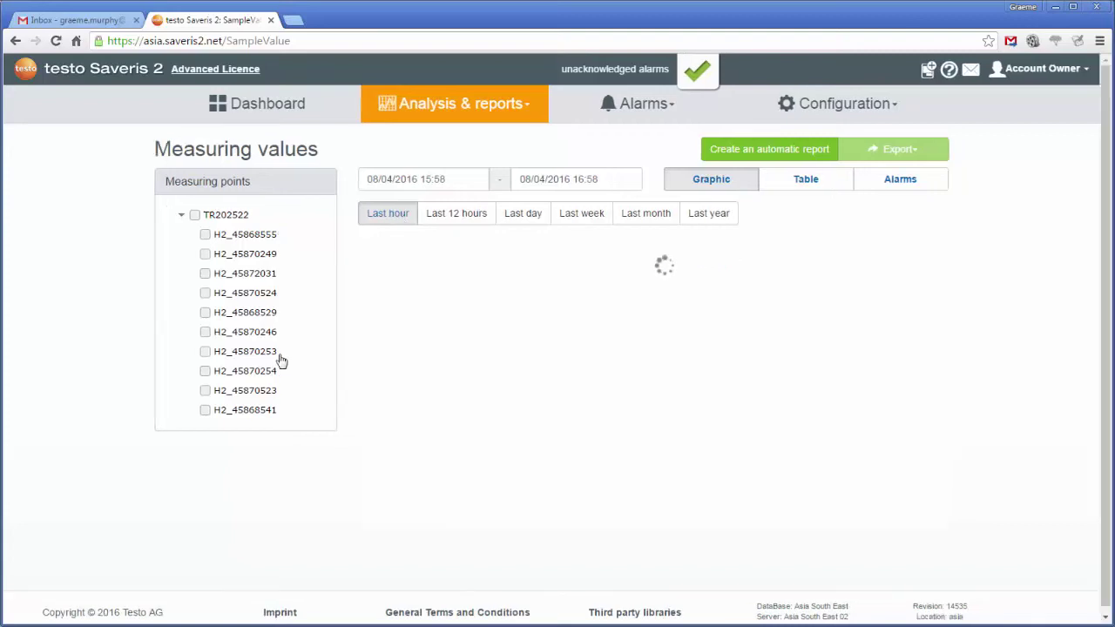
left_click(210, 409)
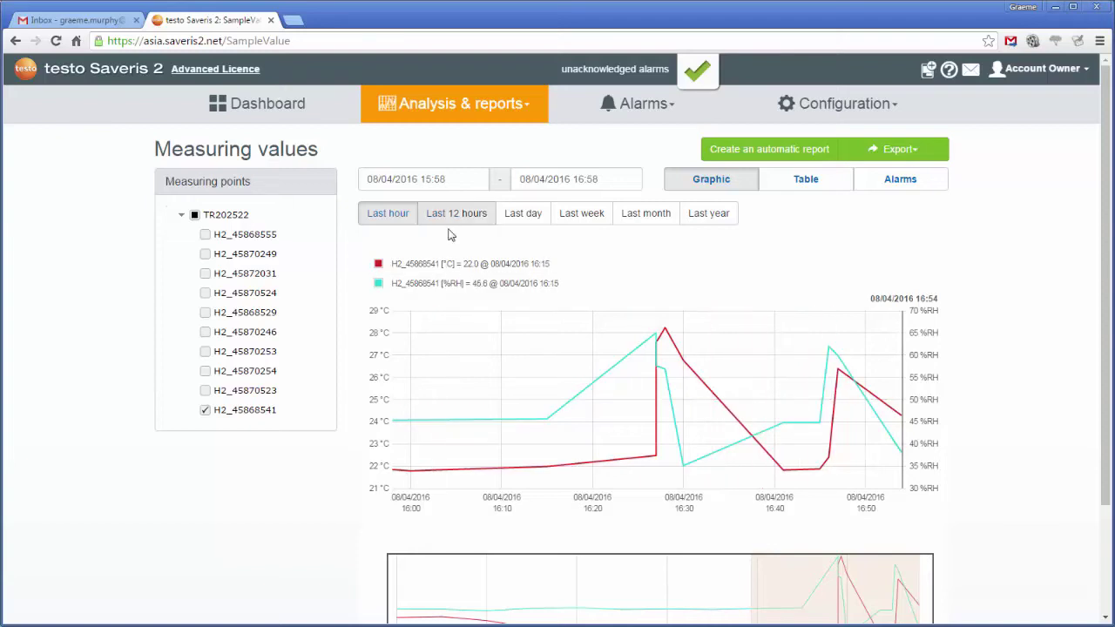
left_click(389, 217)
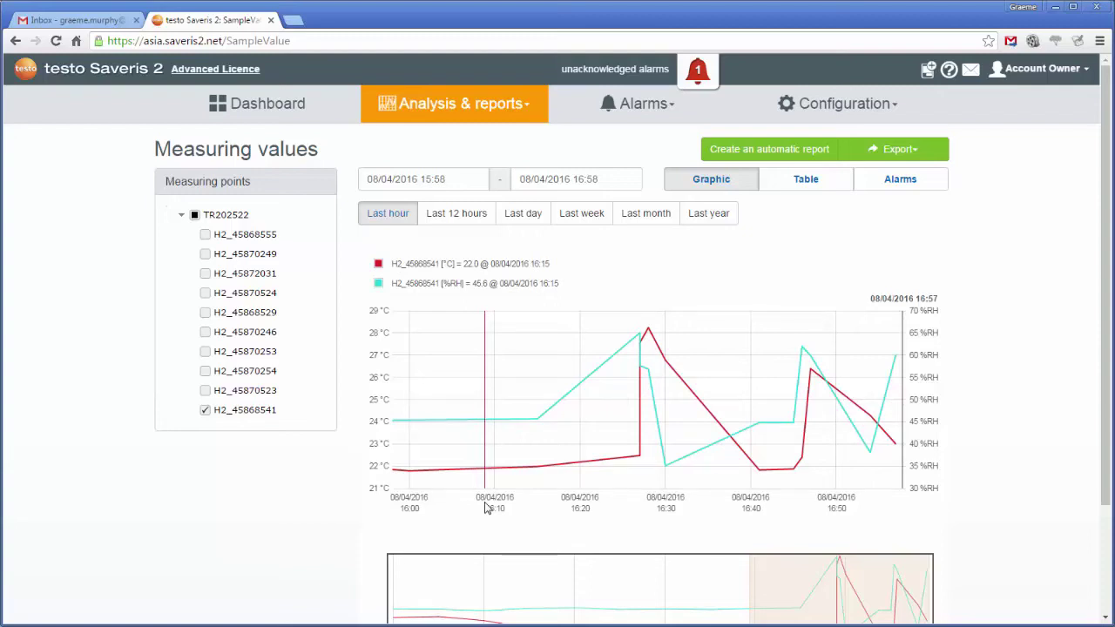
left_click(697, 72)
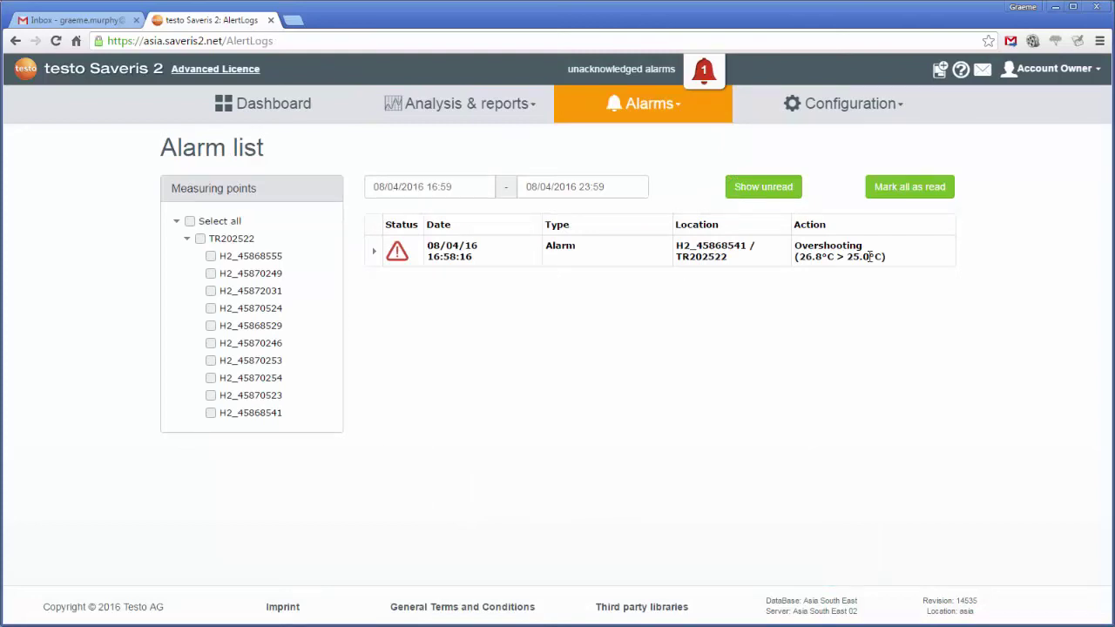
Read the 'Violation of limit value removed' email under Gmail Updates, then return to Saveris
left_click(53, 21)
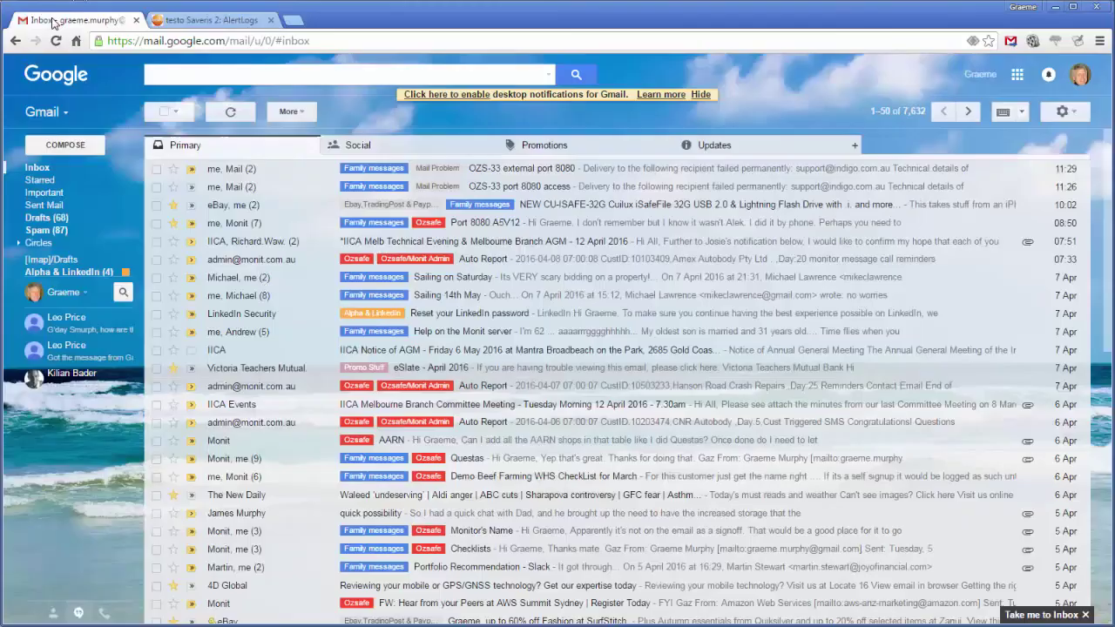
left_click(723, 146)
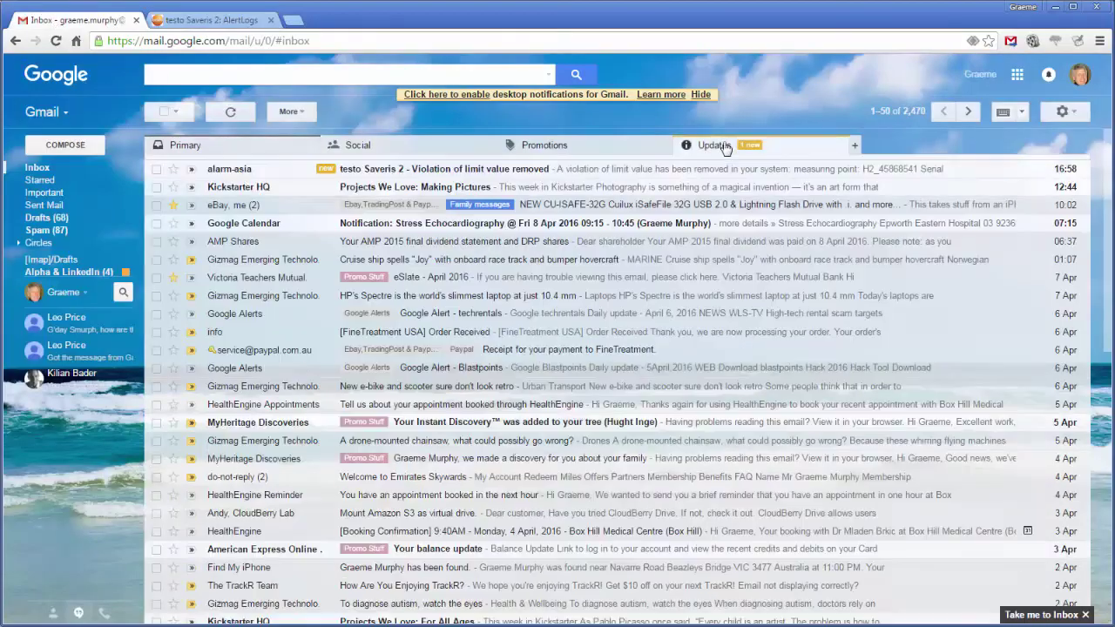
left_click(231, 175)
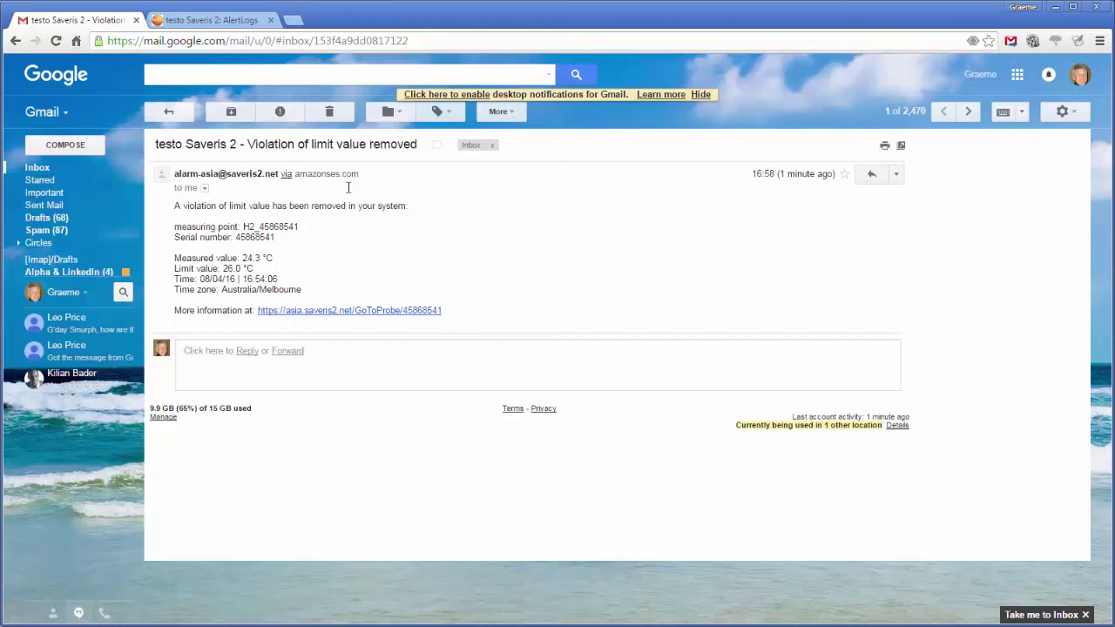
left_click(197, 21)
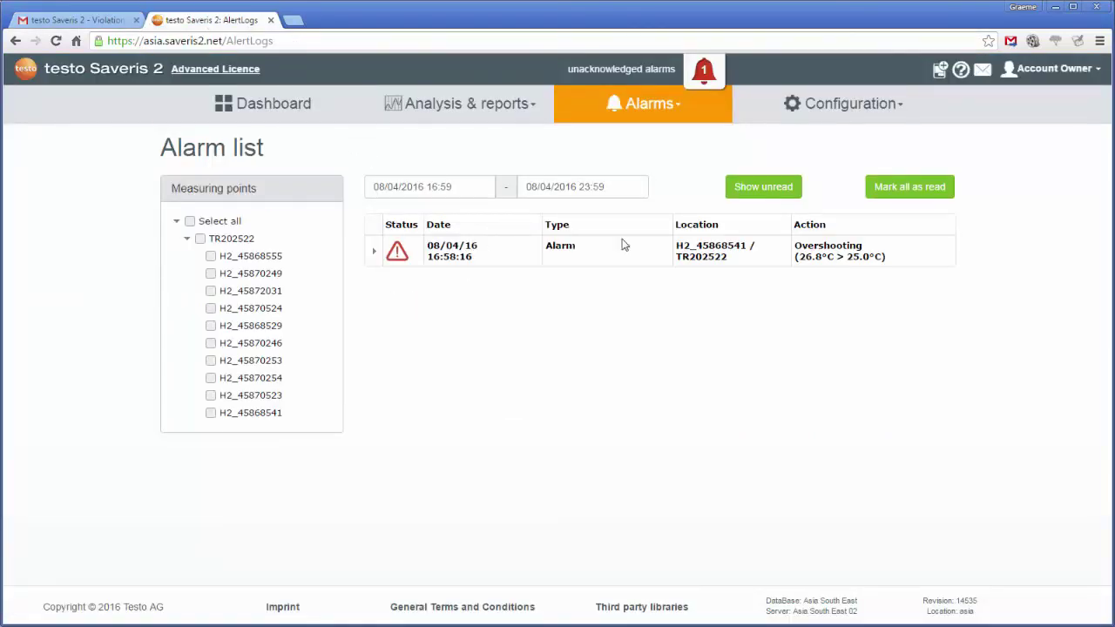
Mark the overshooting alarm as read and show the measurements as a table in Data analysis
left_click(703, 73)
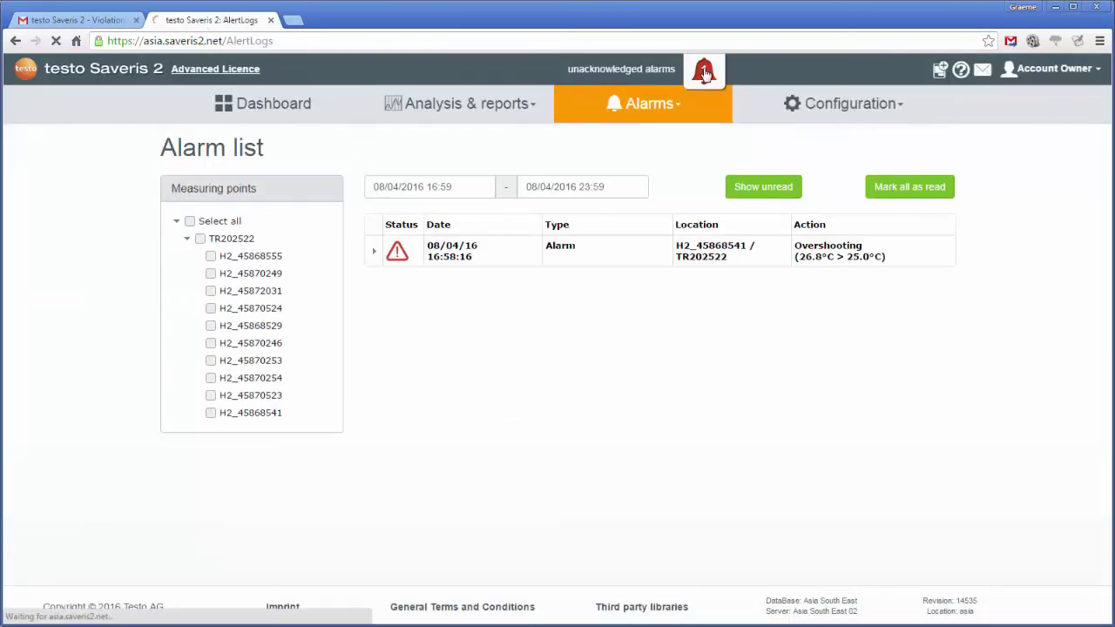
left_click(909, 188)
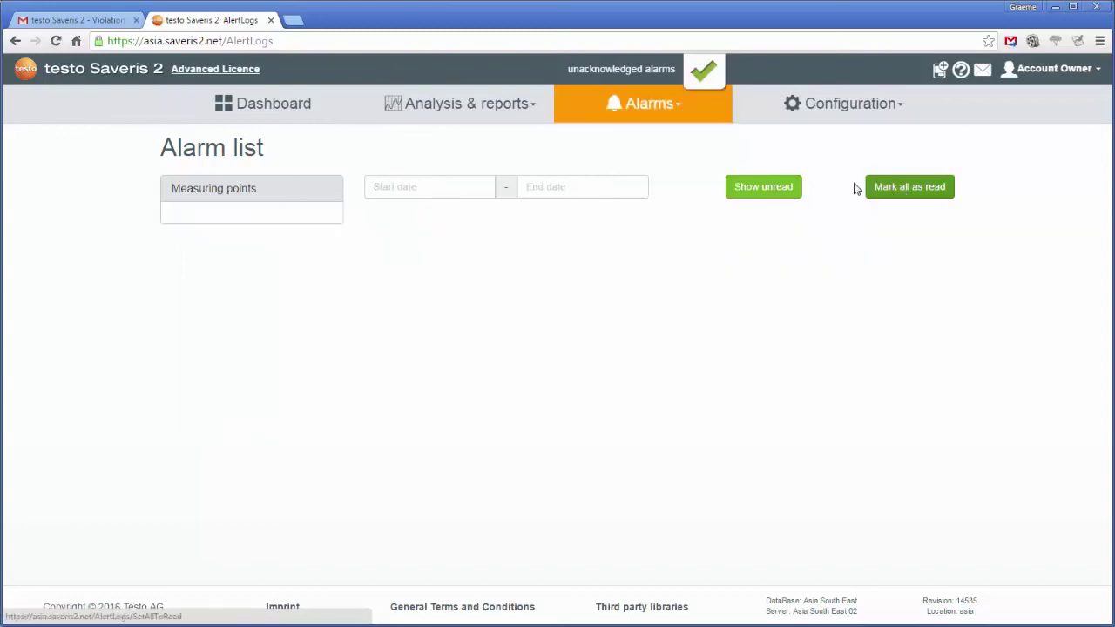
left_click(462, 102)
left_click(418, 149)
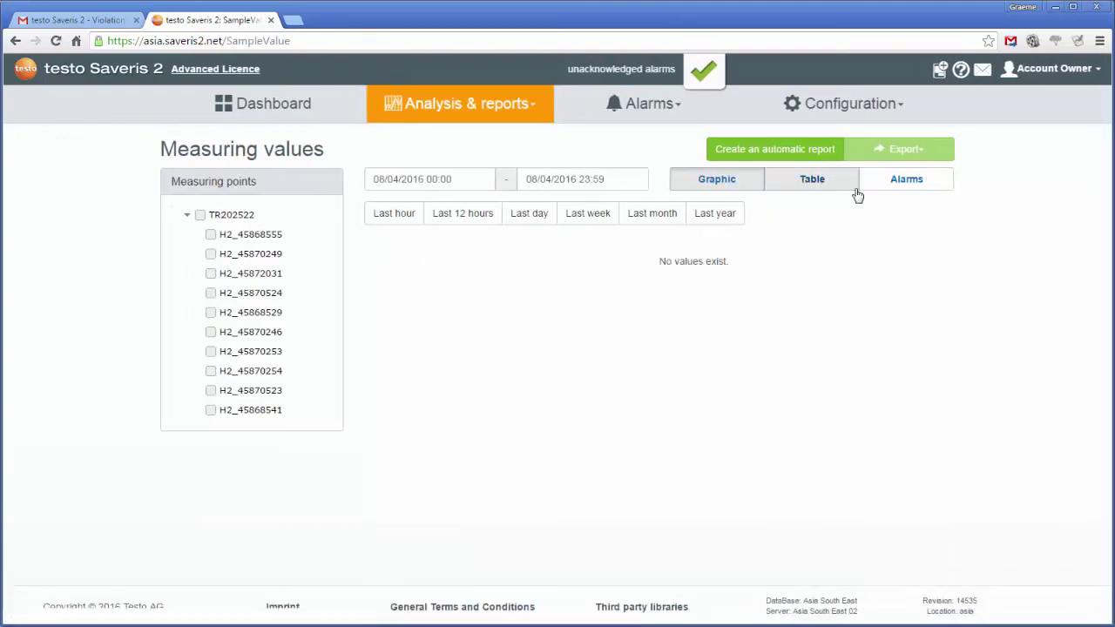
left_click(815, 179)
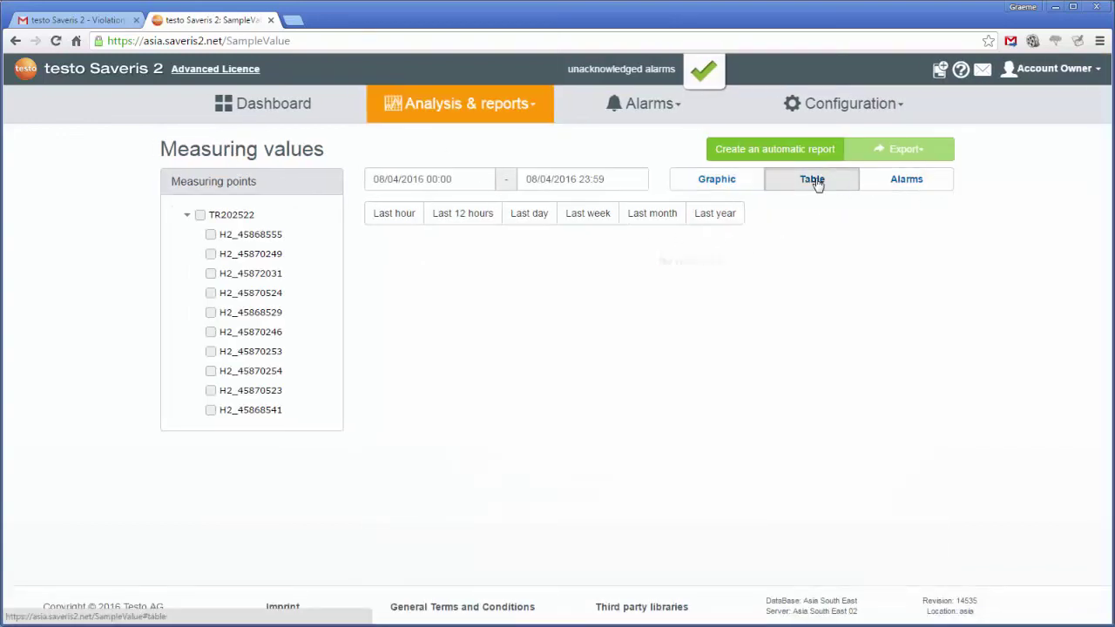